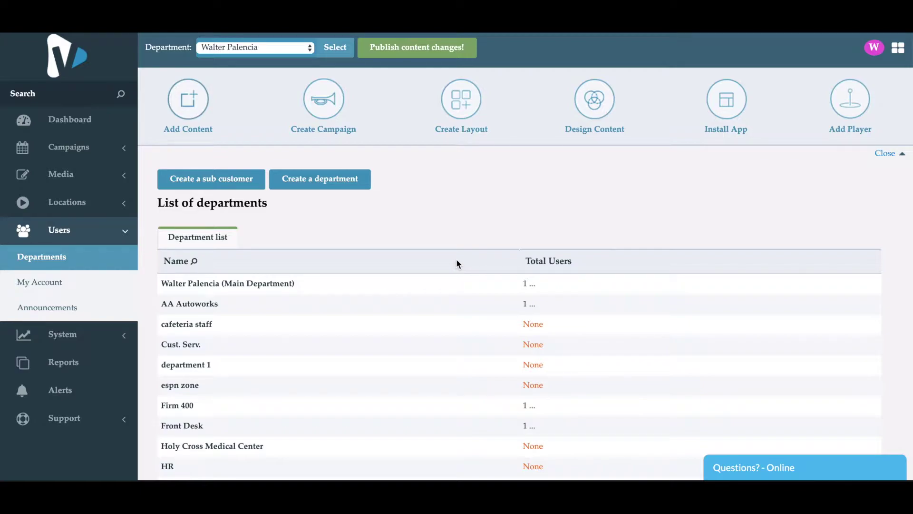
# Scroll down the Departments list to find the HR department.
pyautogui.scroll(-2, 457, 263)
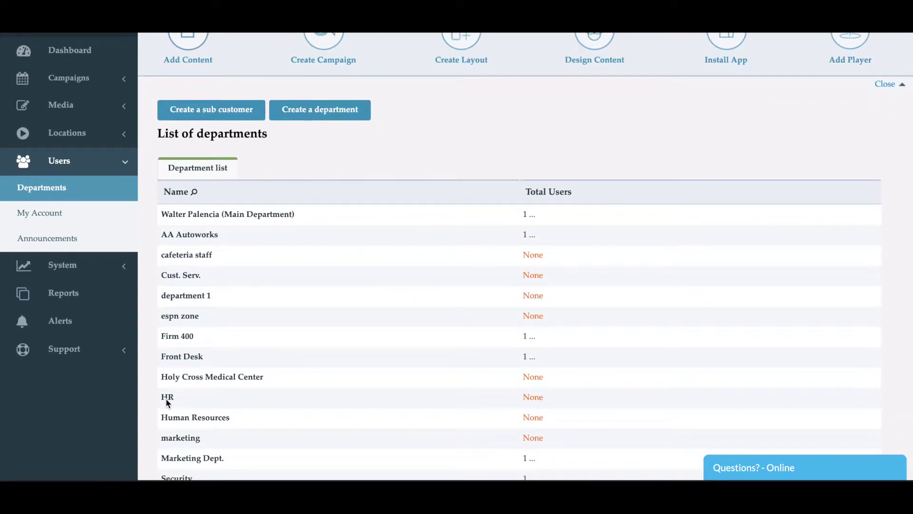
# Go to the HR department and review its Detail, Storage and Campaigns settings.
pyautogui.click(168, 402)
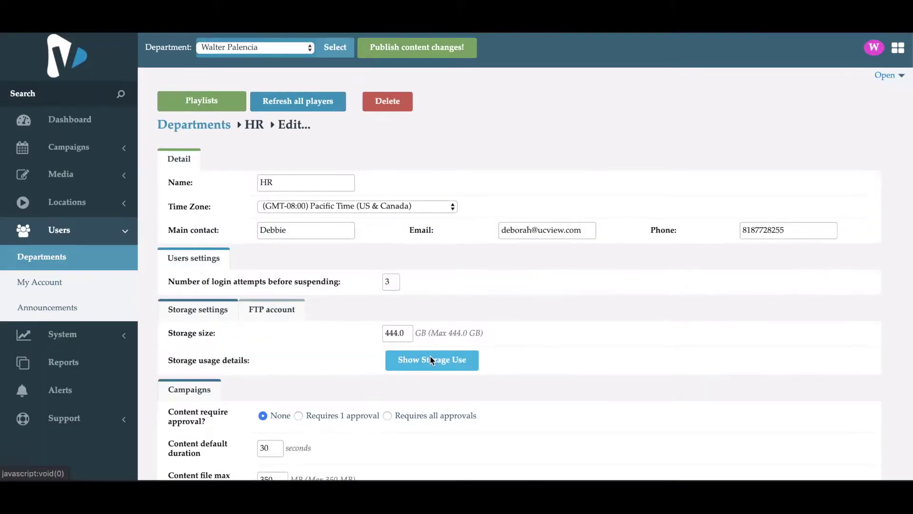
pyautogui.scroll(-5, 533, 383)
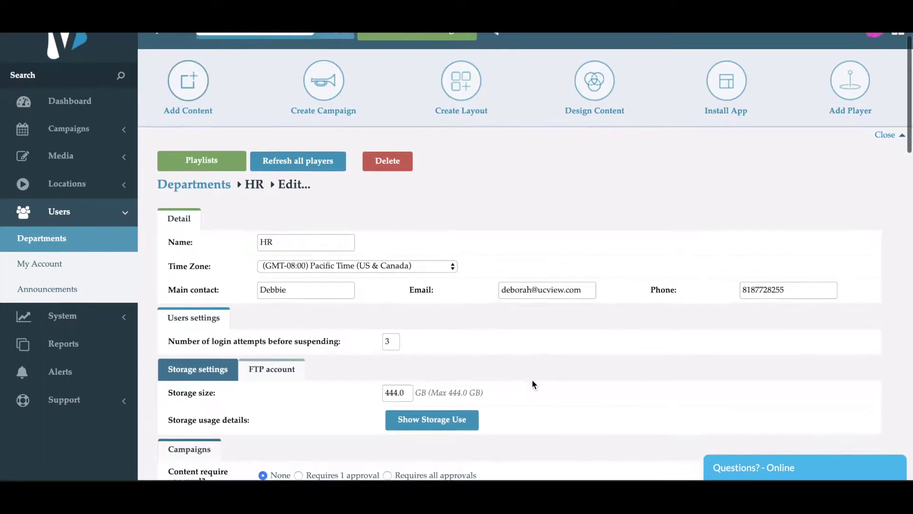
pyautogui.scroll(-3, 533, 383)
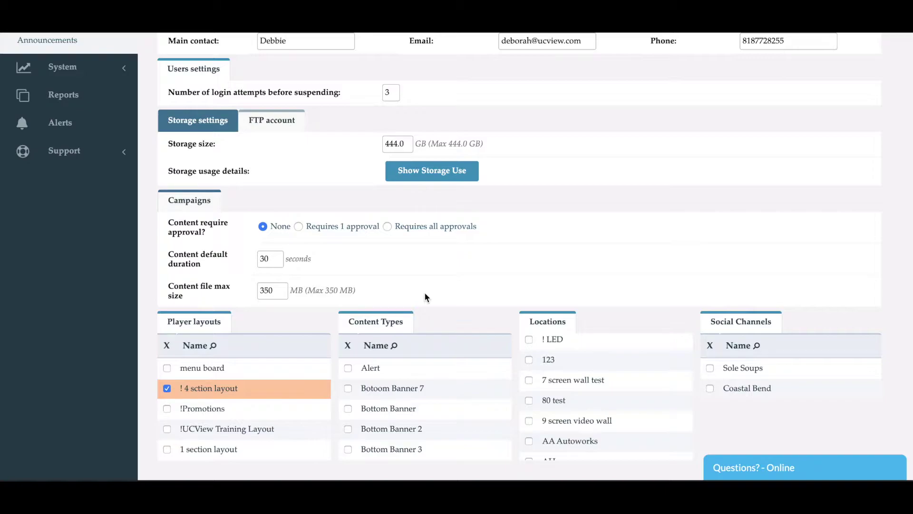
pyautogui.scroll(-1, 425, 296)
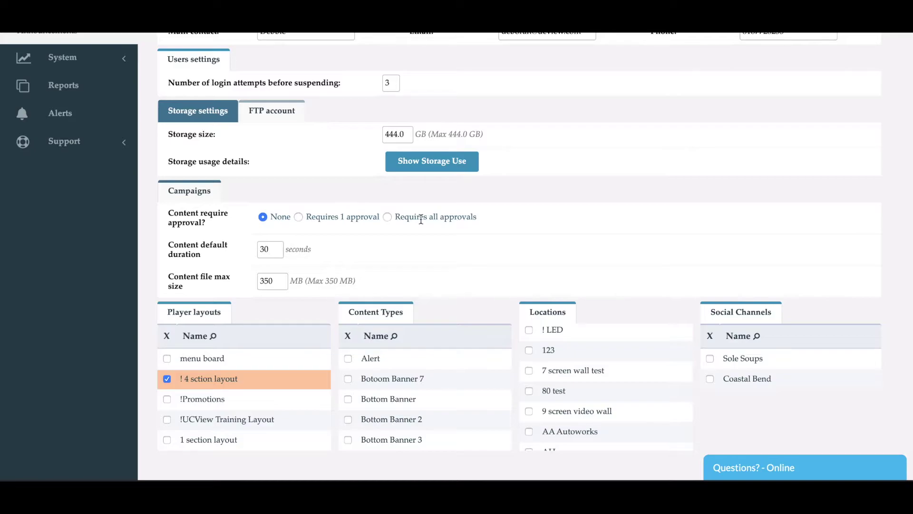
# Grant HR Create and Edit rights for Campaigns and Content in the Permissions table.
pyautogui.scroll(-5, 421, 219)
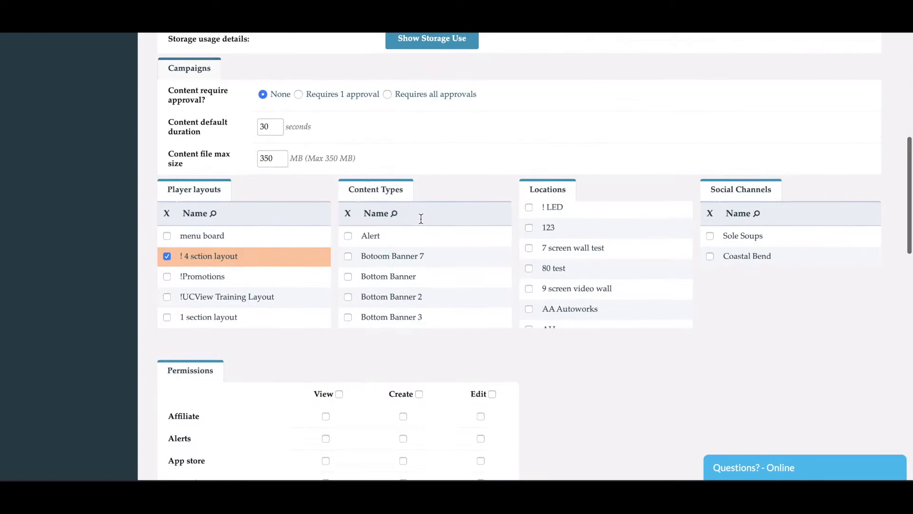
pyautogui.scroll(-1, 421, 216)
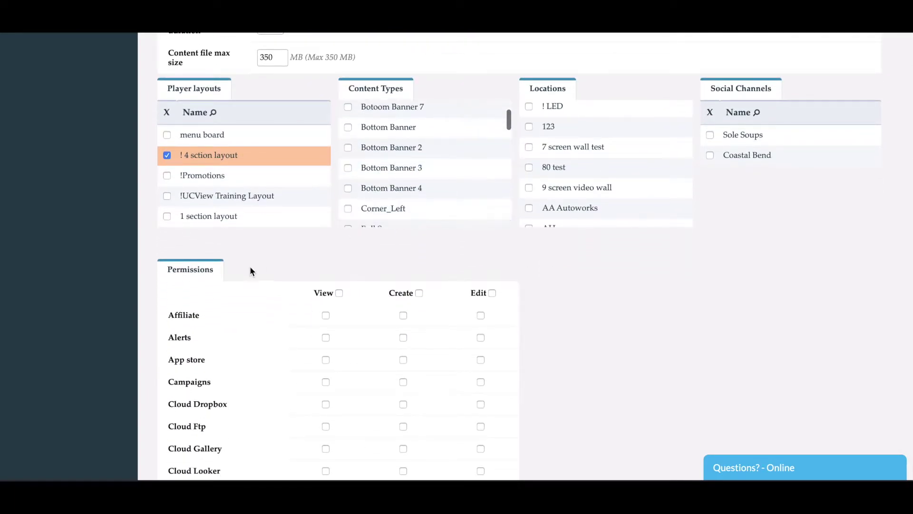
pyautogui.scroll(-1, 250, 269)
pyautogui.scroll(-4, 251, 272)
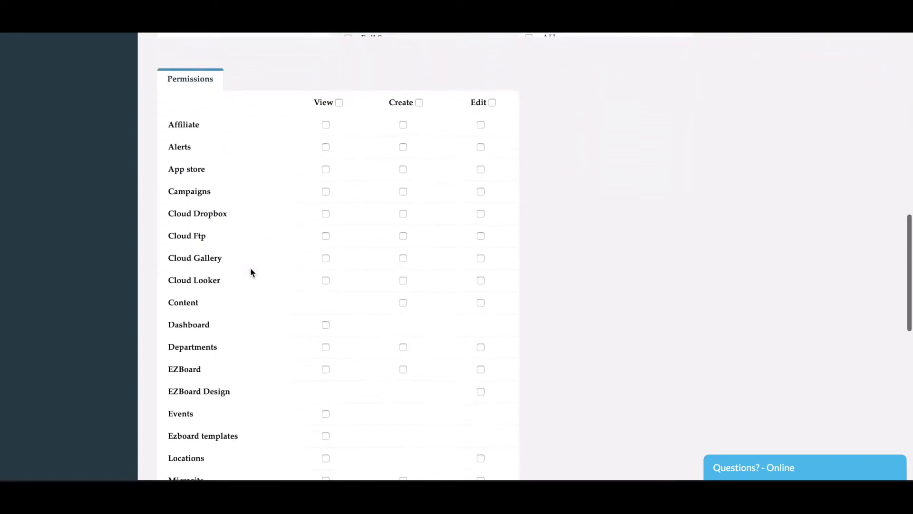
pyautogui.scroll(-1, 252, 272)
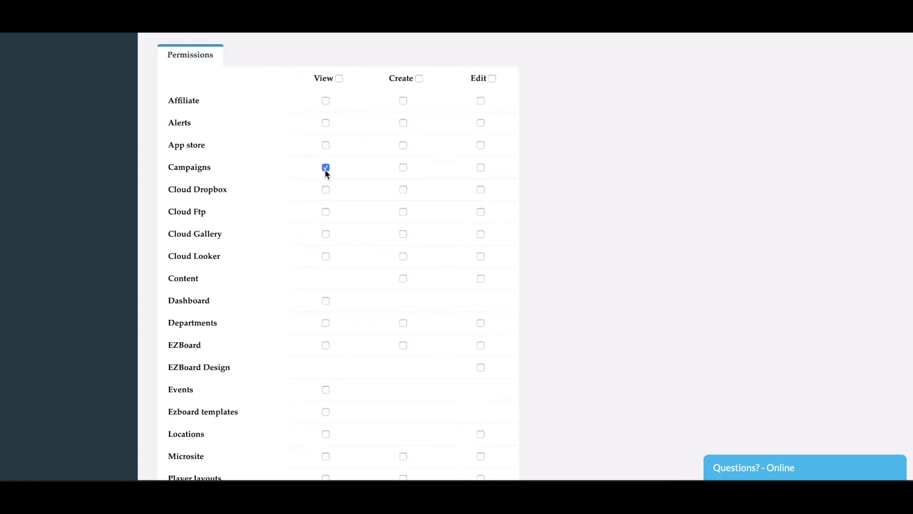
pyautogui.click(404, 168)
pyautogui.scroll(-2, 333, 247)
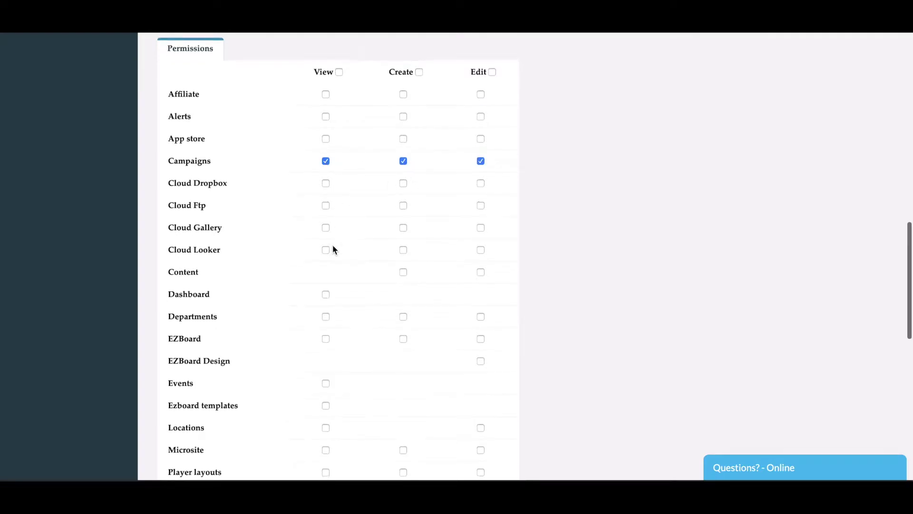
pyautogui.click(402, 251)
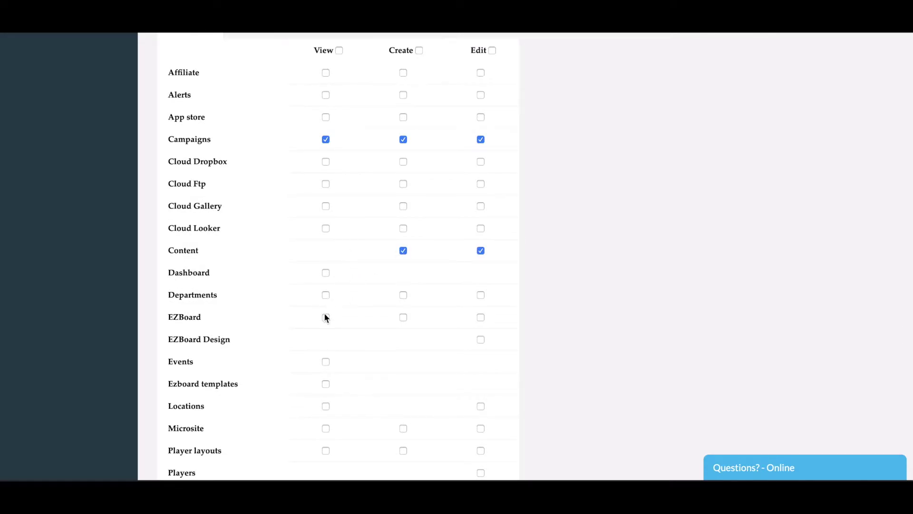
# Enable all Player layouts permissions and save the HR department.
pyautogui.scroll(-4, 324, 314)
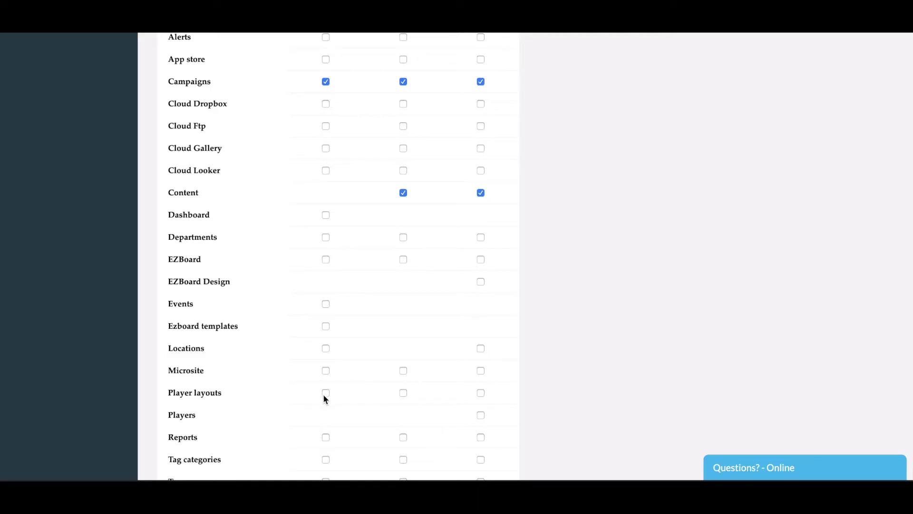
pyautogui.click(403, 393)
pyautogui.scroll(-3, 402, 394)
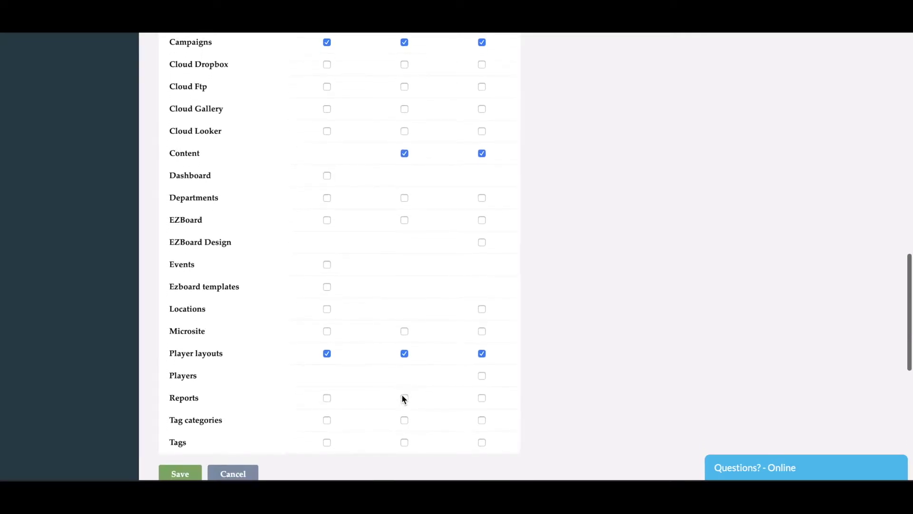
pyautogui.scroll(-3, 402, 398)
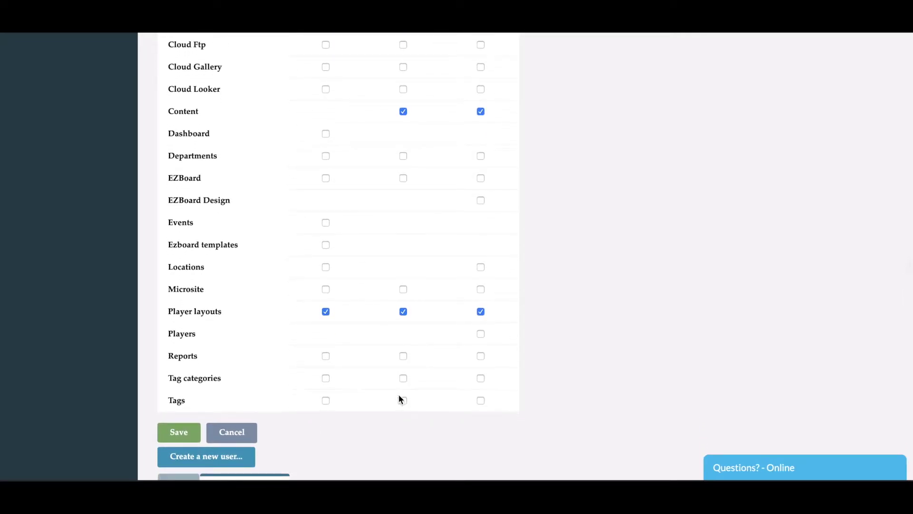
pyautogui.click(183, 433)
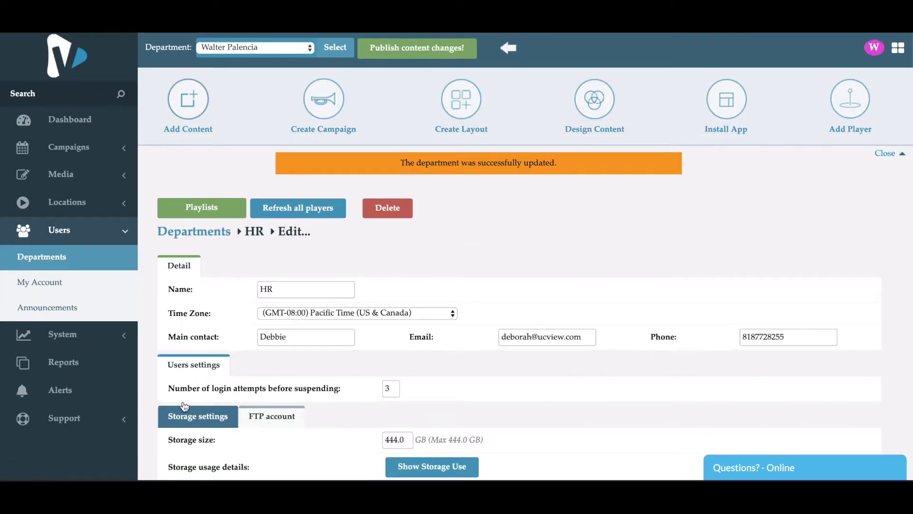
# Start a new user in HR via 'Create a new user...' at the page bottom.
pyautogui.scroll(-2, 149, 364)
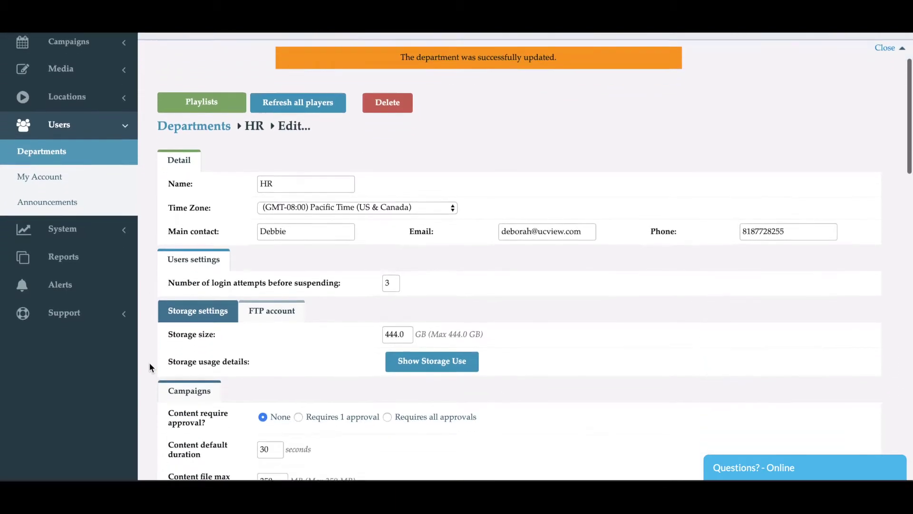
pyautogui.scroll(-15, 149, 364)
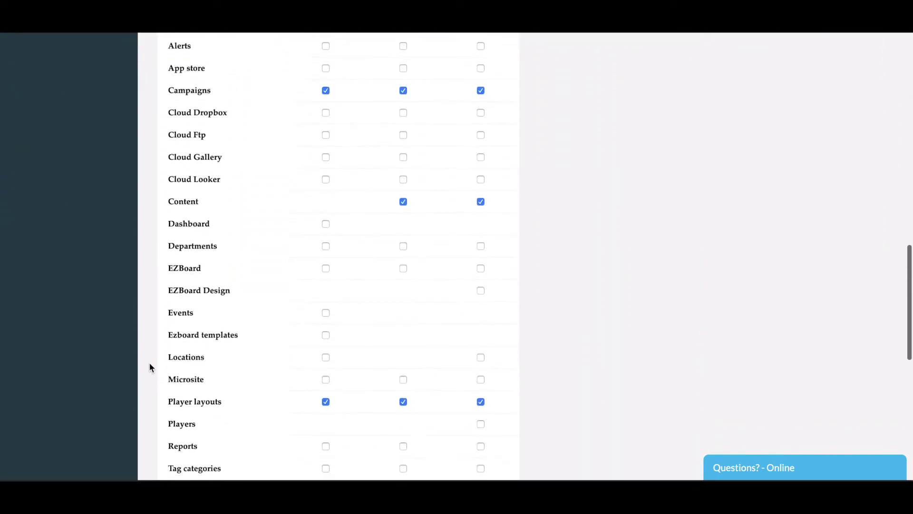
pyautogui.scroll(-6, 149, 365)
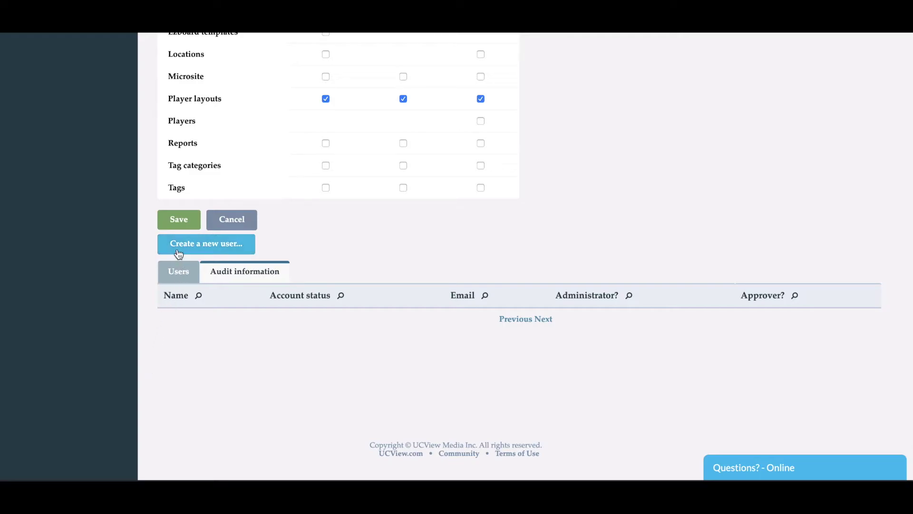
pyautogui.click(228, 250)
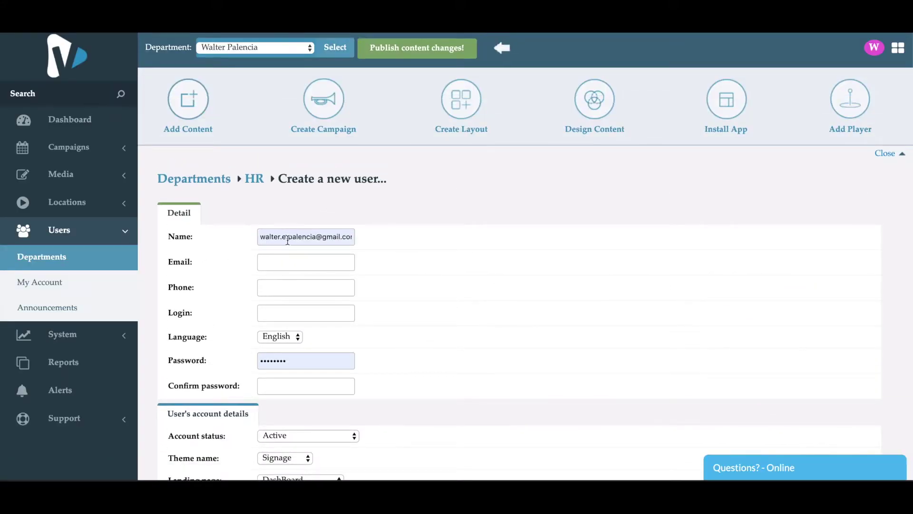
# Replace the autofilled Name with the new user's name and enter their e-mail address.
pyautogui.tripleClick(304, 237)
pyautogui.press('BackSpace')
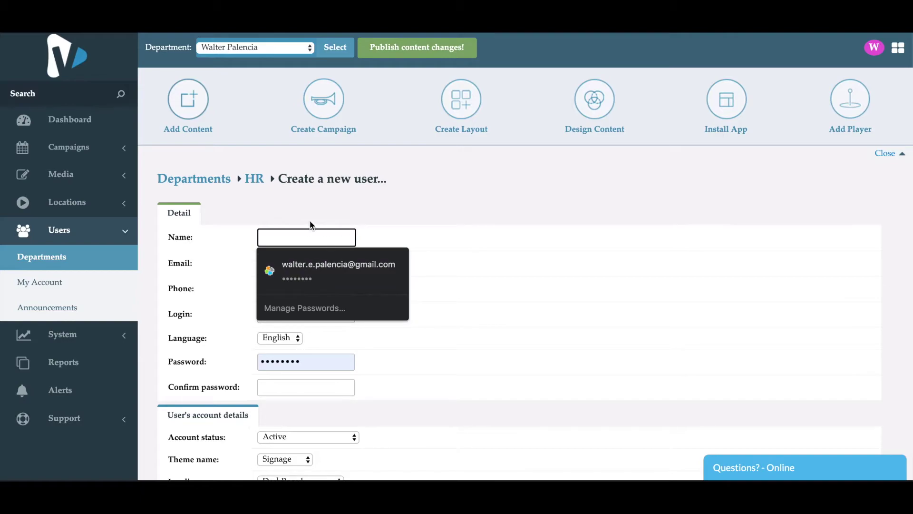
pyautogui.write('MA')
pyautogui.press('BackSpace')
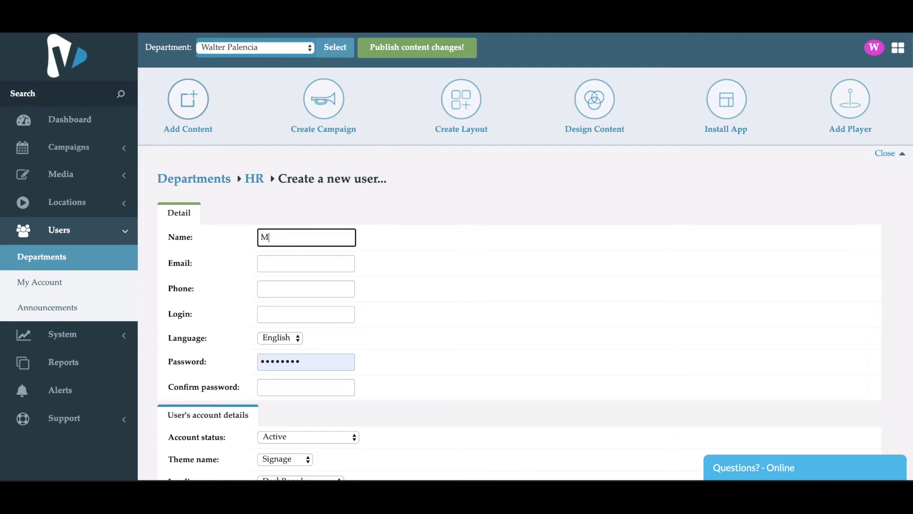
pyautogui.write('ike')
pyautogui.press('BackSpace')
pyautogui.press('BackSpace')
pyautogui.press('BackSpace')
pyautogui.write('ike')
pyautogui.click(306, 263)
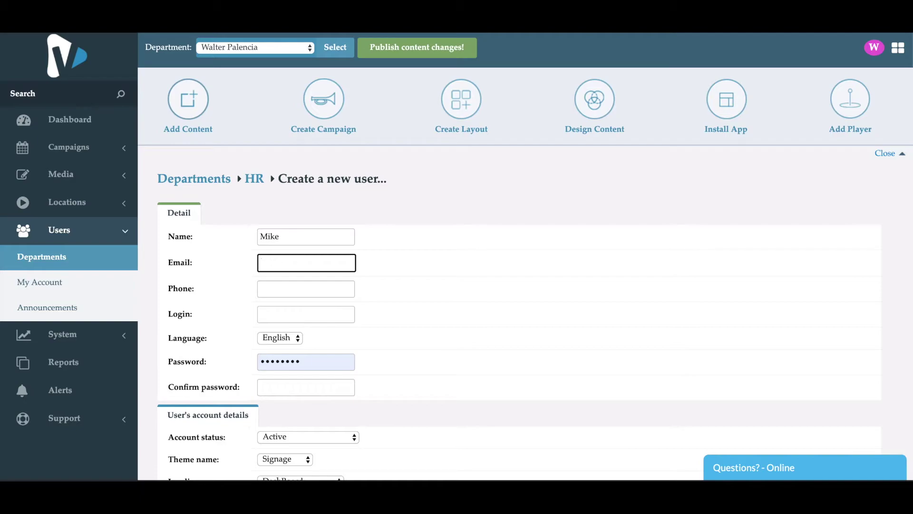
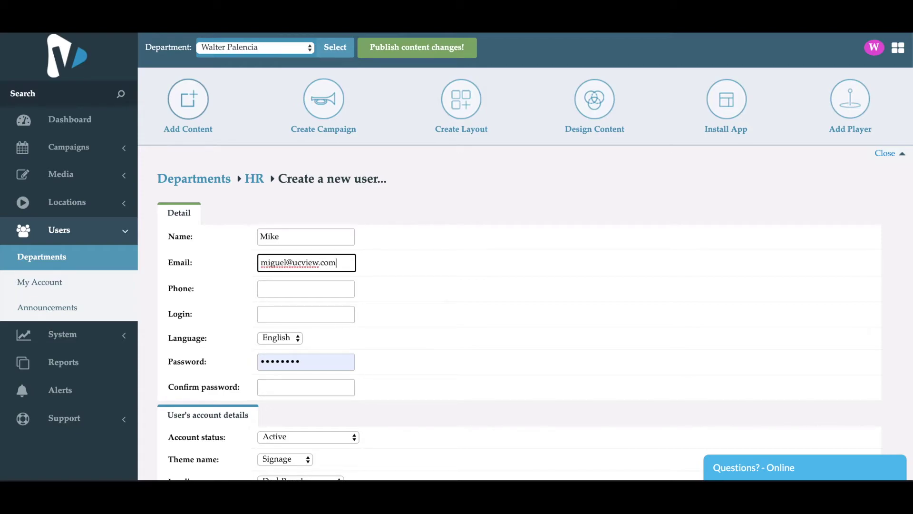
# Enter the user's phone number and paste the e-mail address as the Login.
pyautogui.click(301, 289)
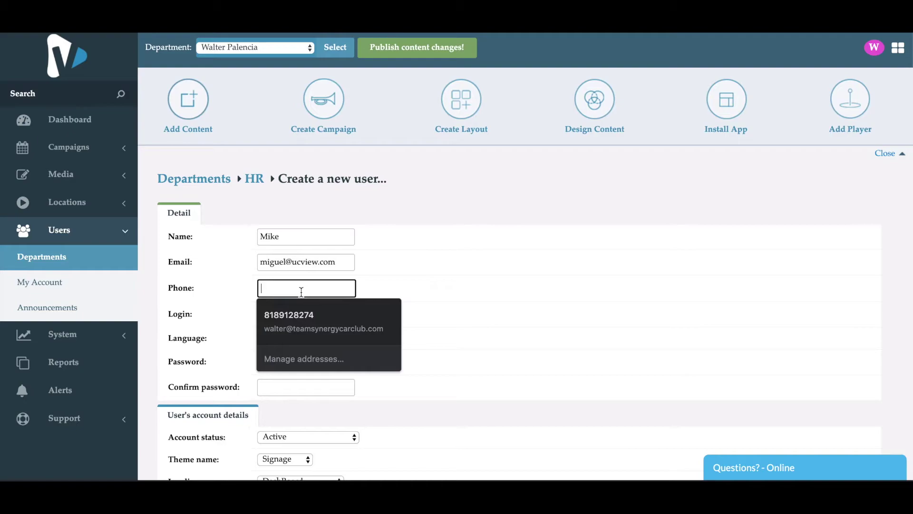
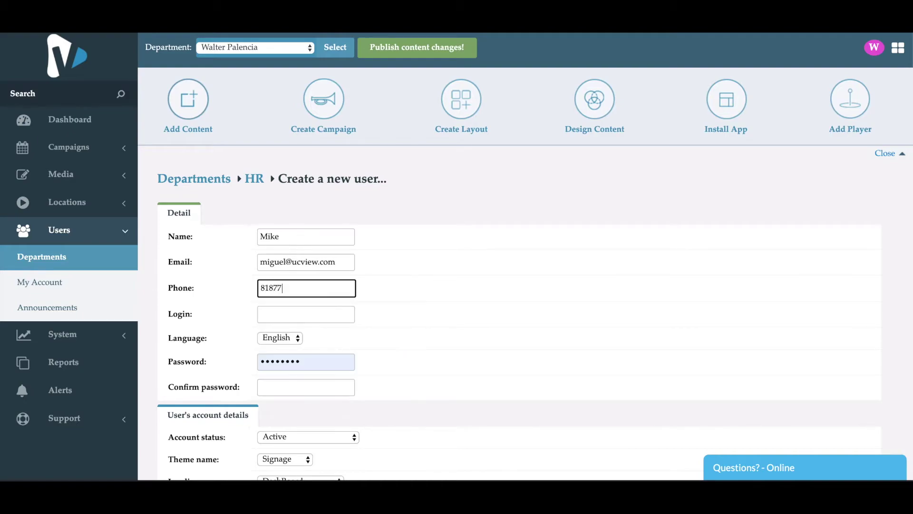
pyautogui.click(318, 313)
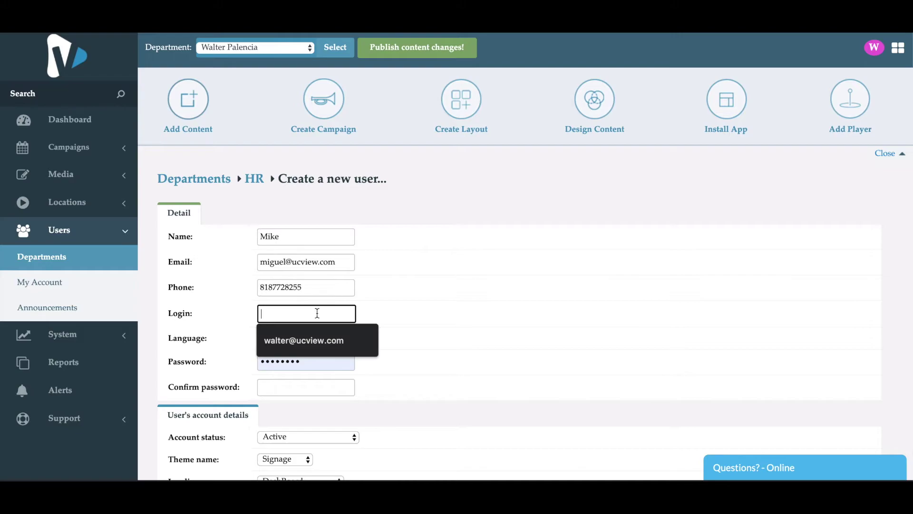
pyautogui.doubleClick(339, 267)
pyautogui.tripleClick(339, 267)
pyautogui.hotkey('ctrl', 'c')
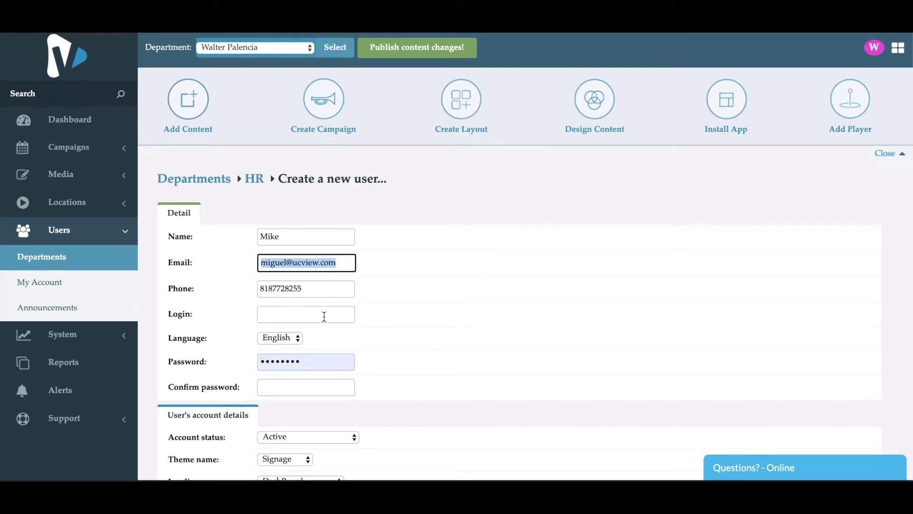
pyautogui.click(325, 315)
pyautogui.hotkey('ctrl', 'v')
pyautogui.click(398, 313)
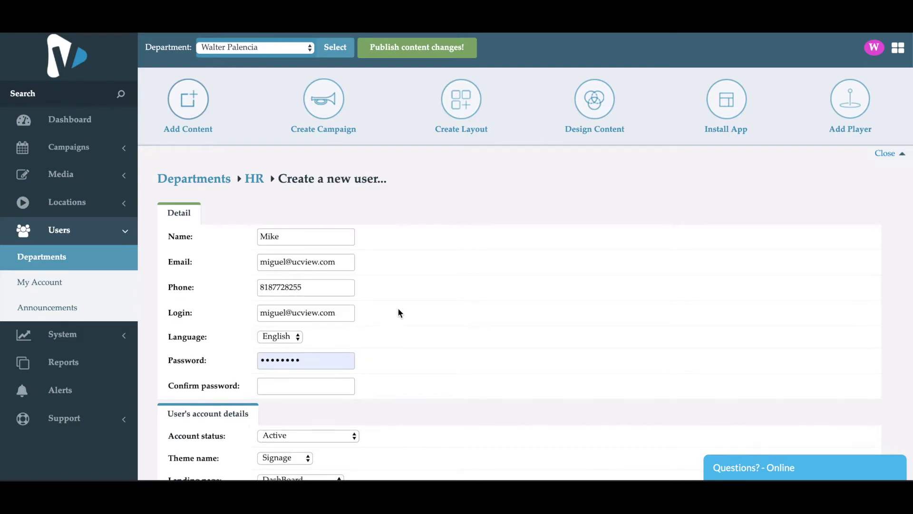
# Replace the autofilled password with a new ten-character password.
pyautogui.doubleClick(328, 361)
pyautogui.press('BackSpace')
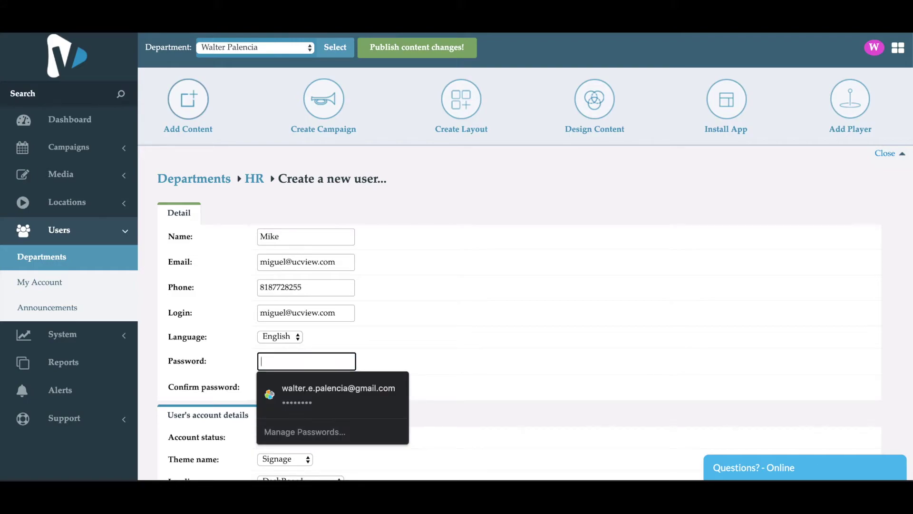
pyautogui.write('••••••')
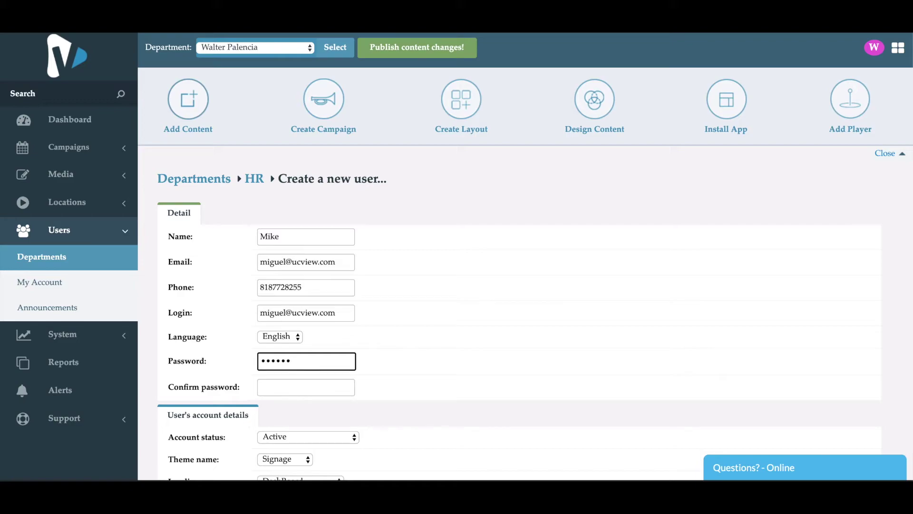
pyautogui.press('BackSpace')
pyautogui.press('BackSpace')
pyautogui.press('BackSpace')
pyautogui.press('BackSpace')
pyautogui.press('BackSpace')
pyautogui.write('••••••••••')
# Confirm the password, set Campaigns, Content and Player layouts permissions, and save the user.
pyautogui.click(307, 386)
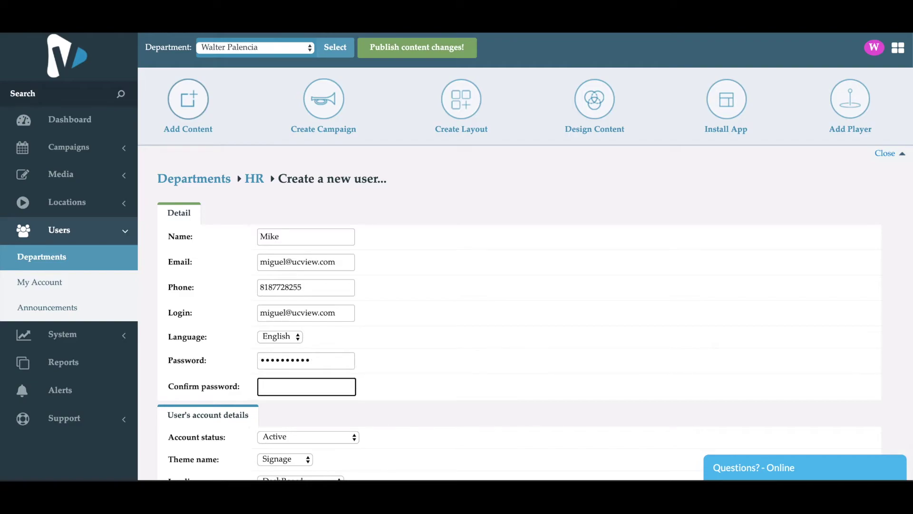
pyautogui.write('••••••••••')
pyautogui.scroll(-2, 391, 402)
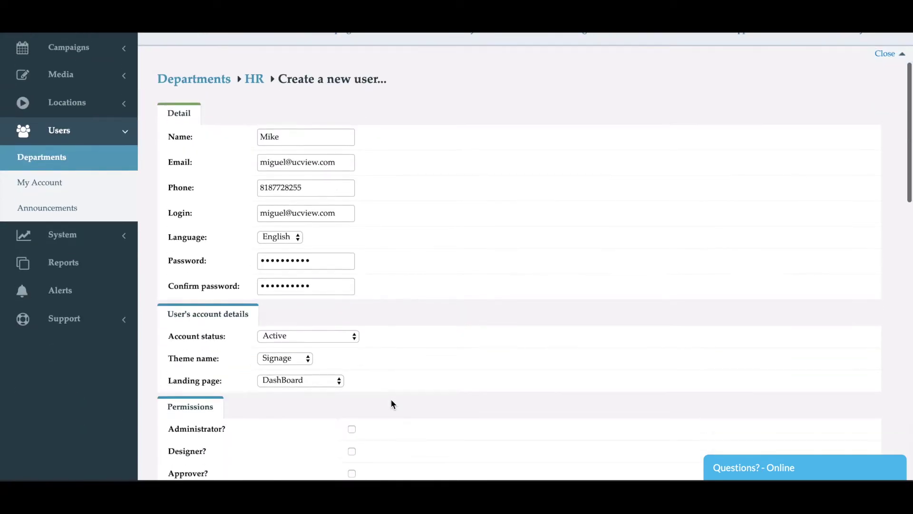
pyautogui.scroll(-3, 391, 403)
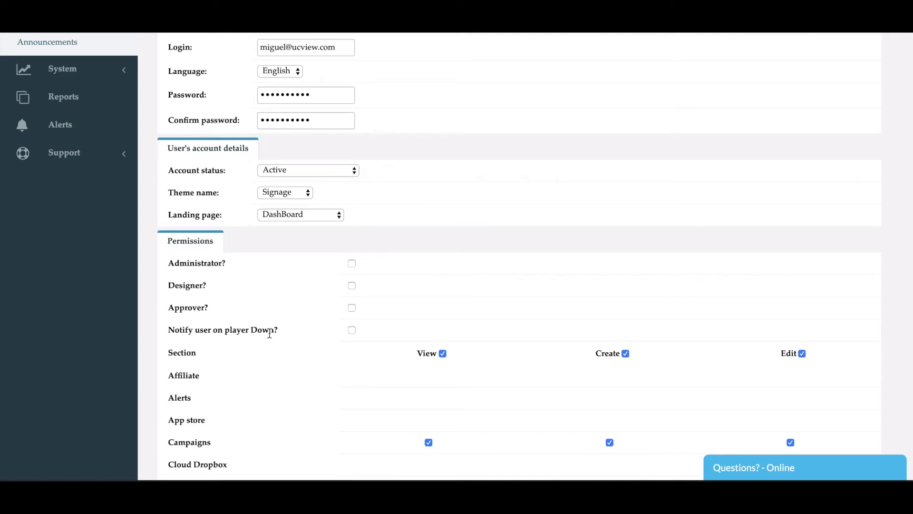
pyautogui.scroll(-8, 269, 333)
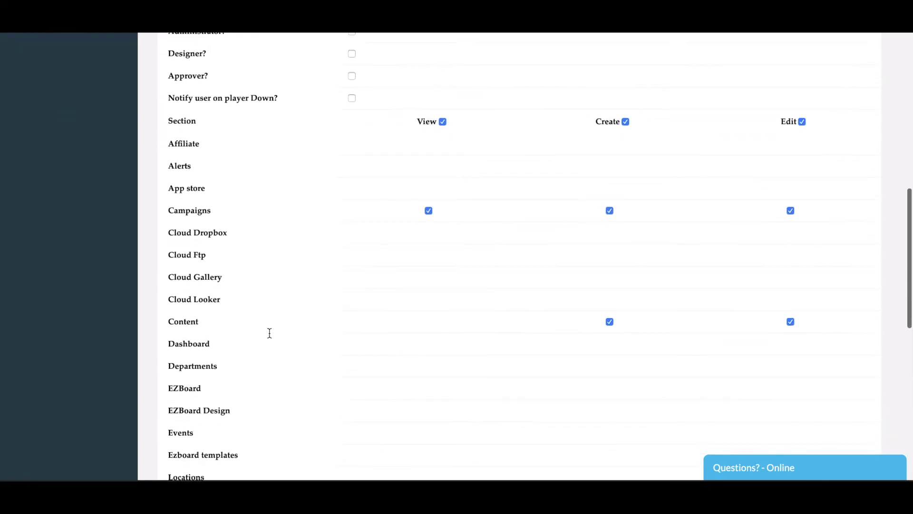
pyautogui.scroll(-4, 269, 338)
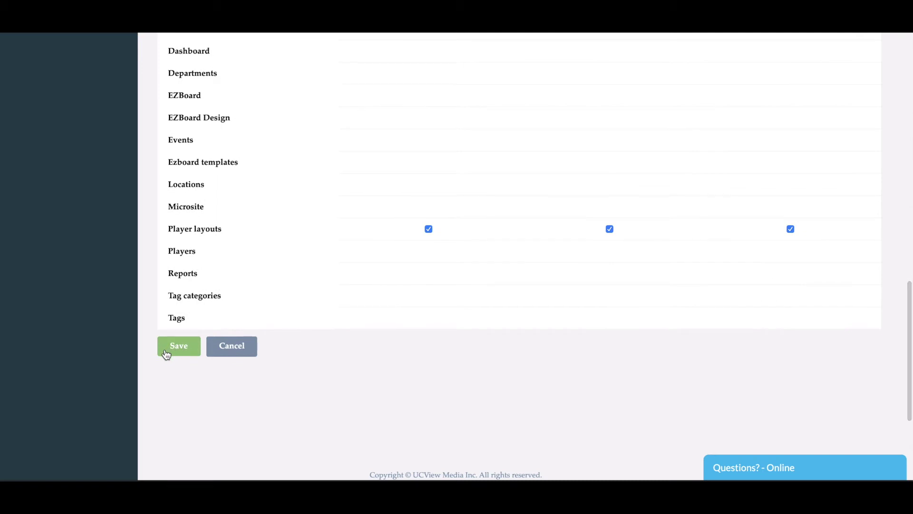
pyautogui.click(173, 352)
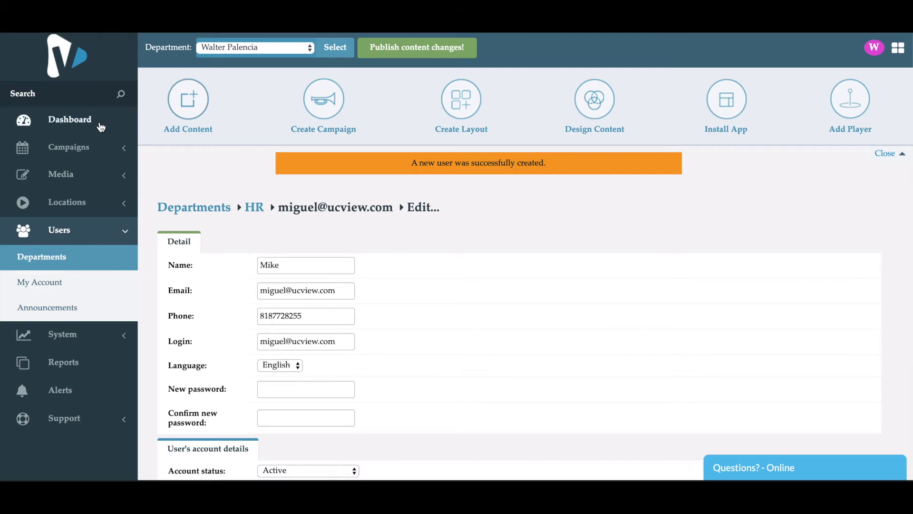
# Select the new user's login value and sign out of the administrator account.
pyautogui.tripleClick(347, 341)
pyautogui.hotkey('ctrl', 'c')
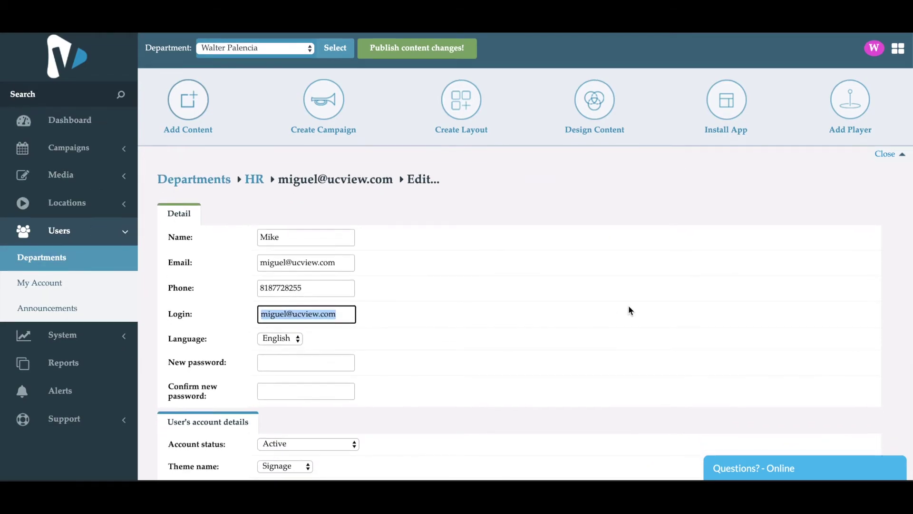
pyautogui.click(876, 49)
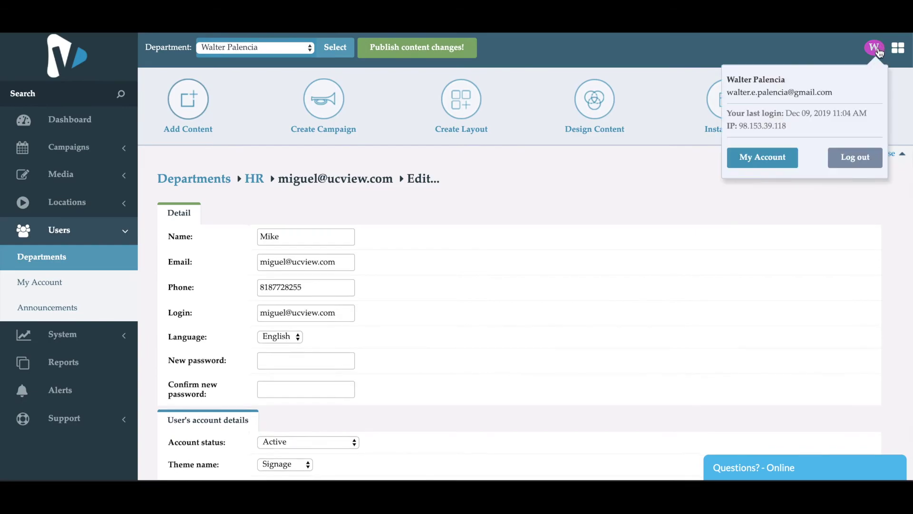
pyautogui.click(855, 157)
# Sign in as the new HR user with the pasted login and new password.
pyautogui.click(517, 232)
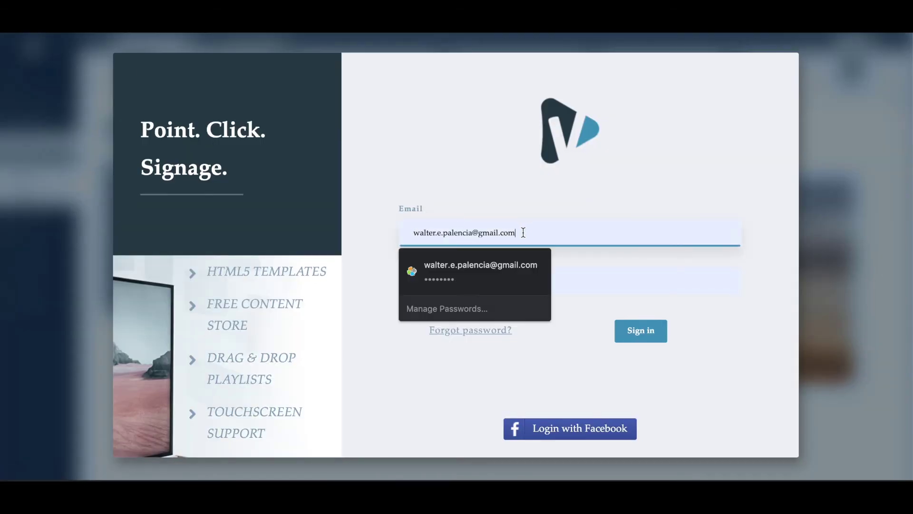
pyautogui.doubleClick(517, 231)
pyautogui.tripleClick(517, 231)
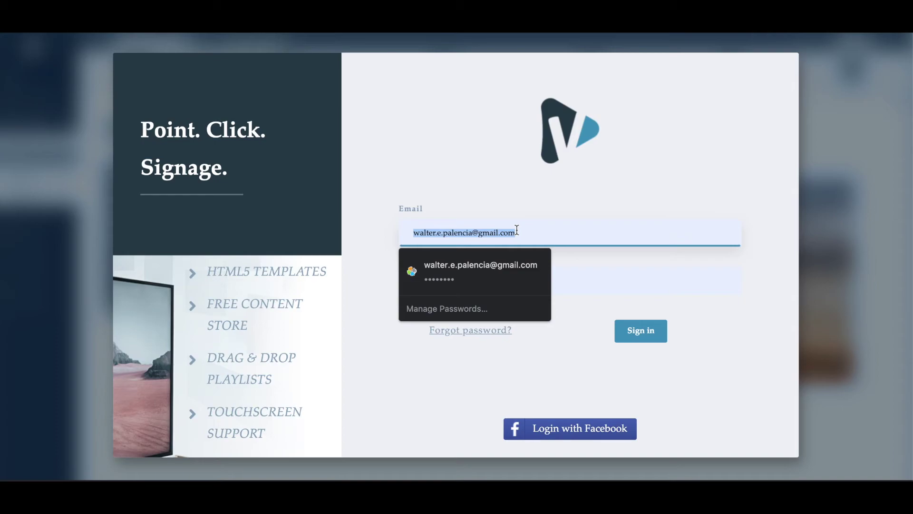
pyautogui.hotkey('ctrl', 'v')
pyautogui.doubleClick(485, 288)
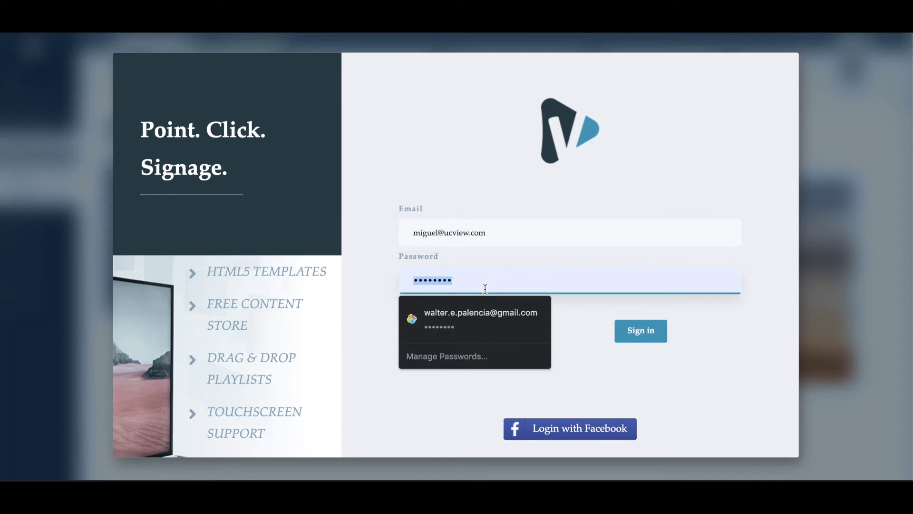
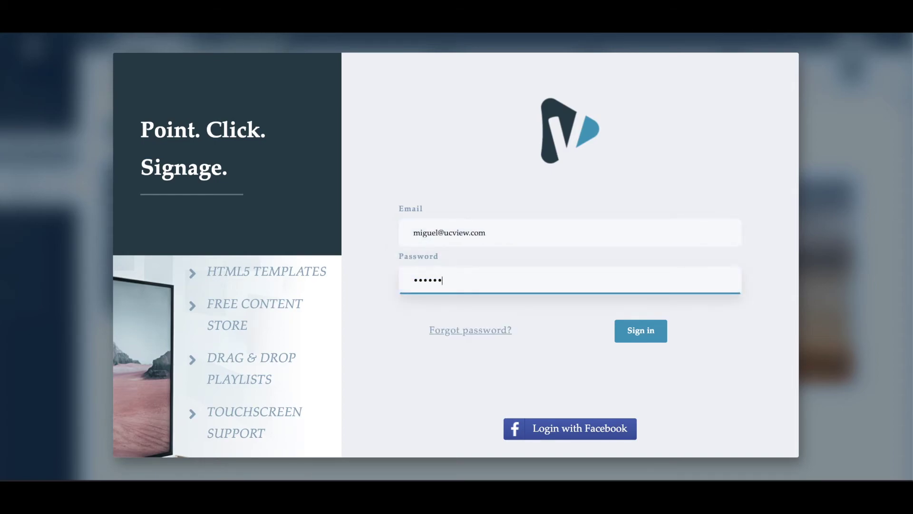
pyautogui.press('Return')
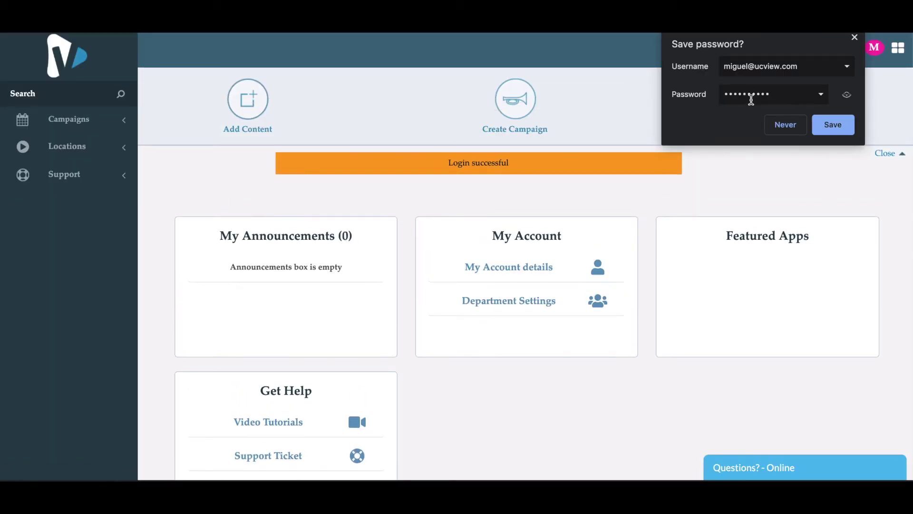
# Dismiss the save-password prompt, then expand and collapse the Campaigns sidebar section.
pyautogui.click(855, 37)
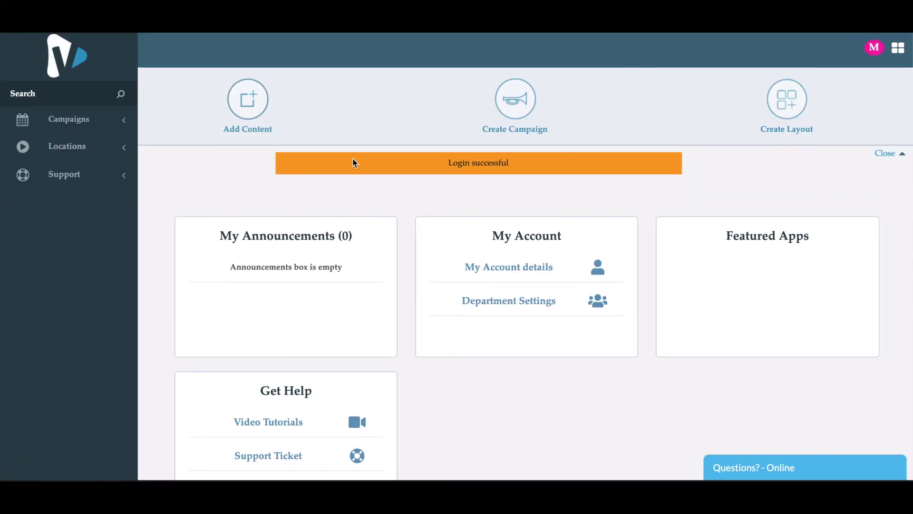
pyautogui.click(117, 123)
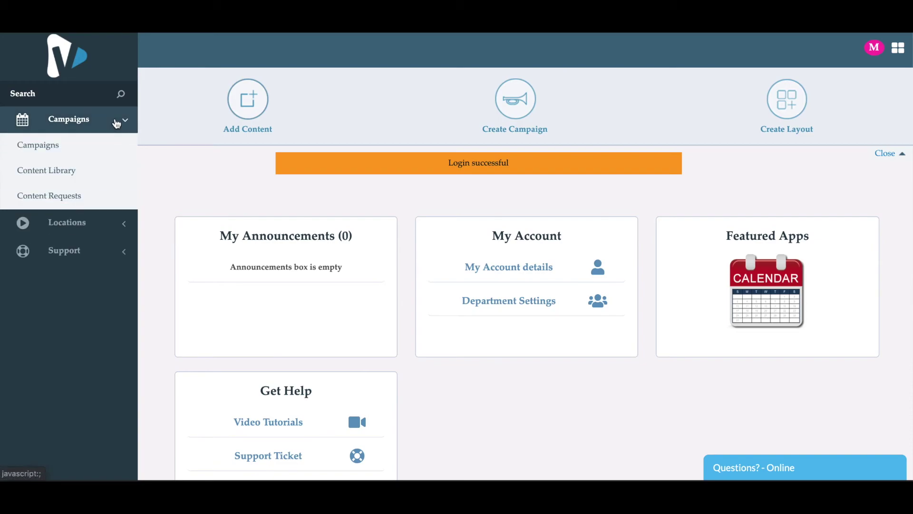
pyautogui.click(117, 123)
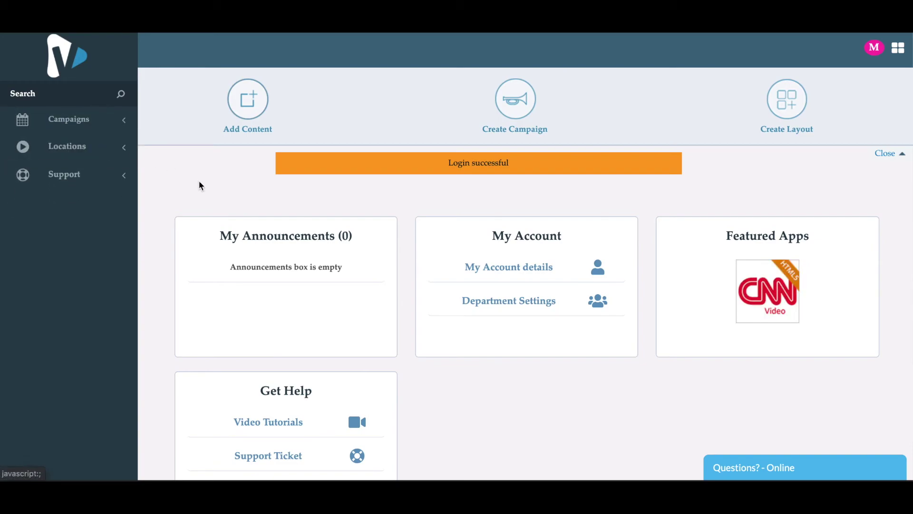